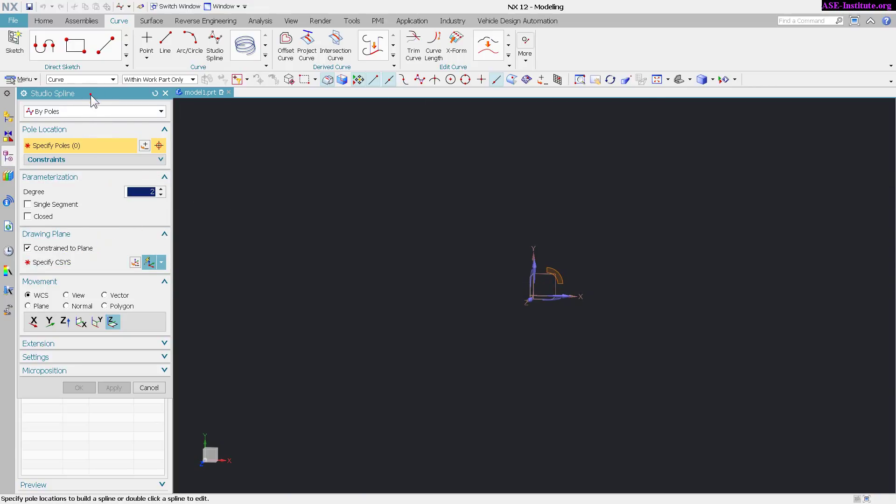
- Use the datum XY plane as the spline's drawing plane and place the first pole above the origin
click(63, 263)
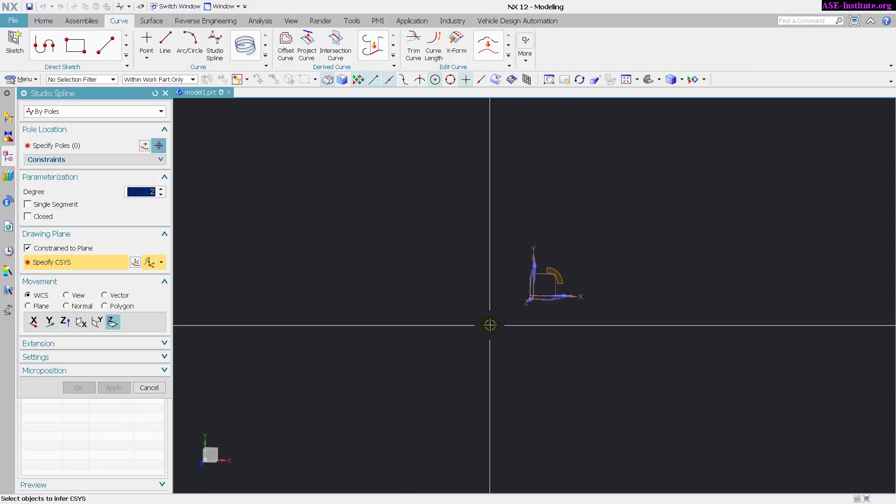
click(558, 286)
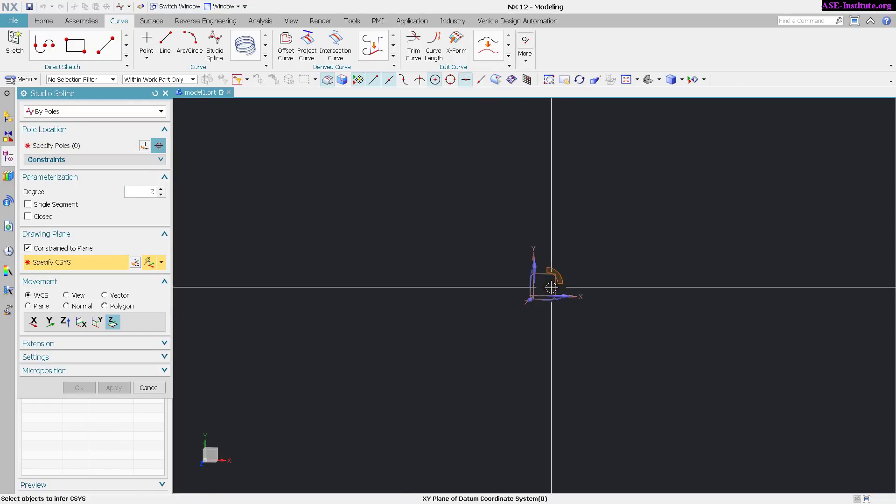
click(551, 286)
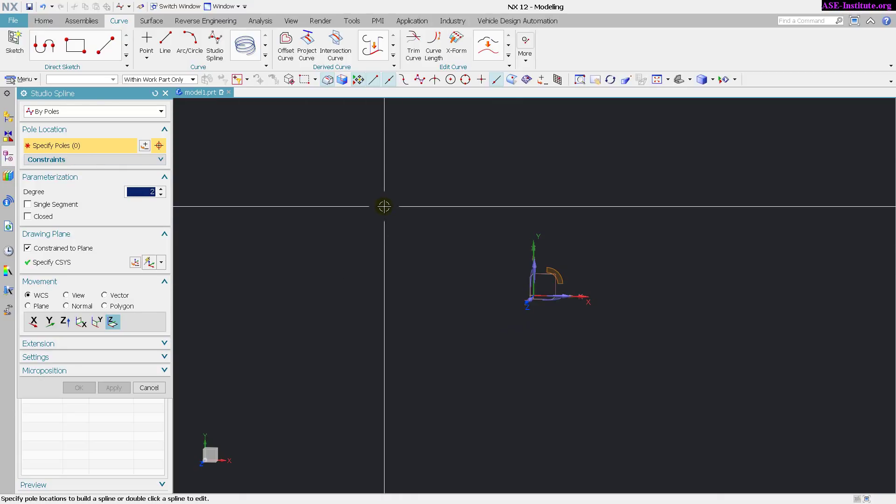
click(564, 203)
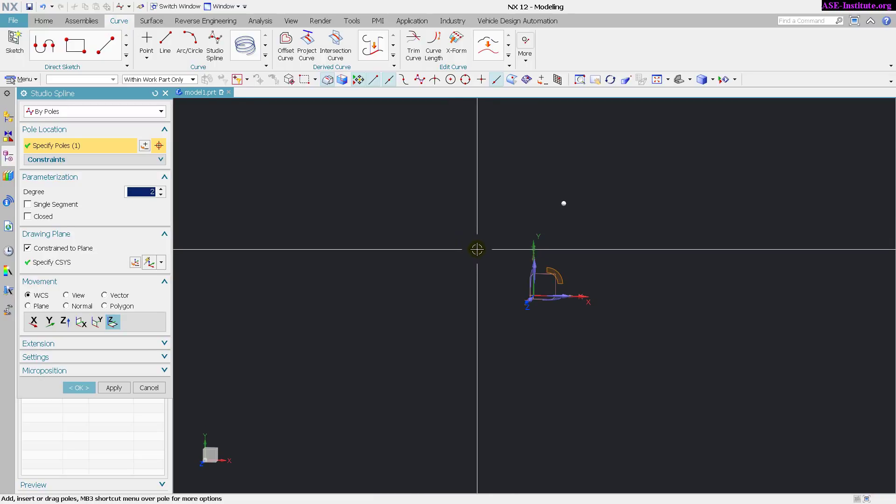
- Place a second pole to the right, enable Single Segment, and select the first two poles again
click(767, 179)
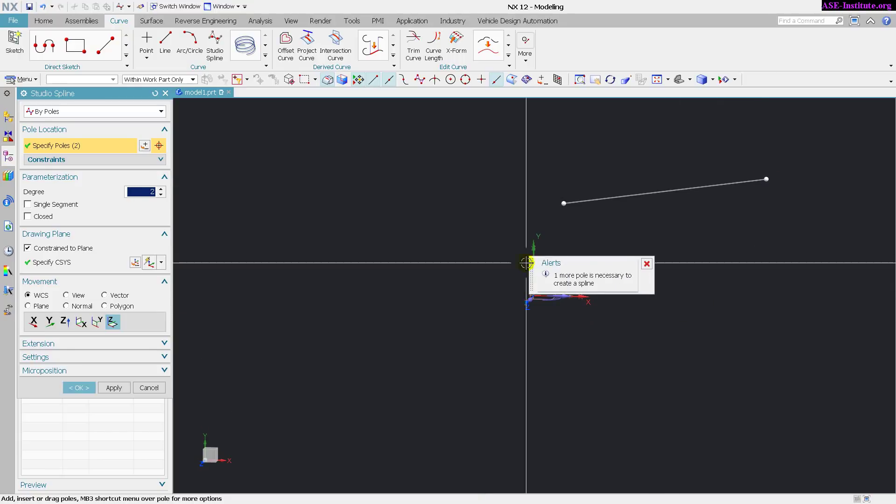
click(27, 204)
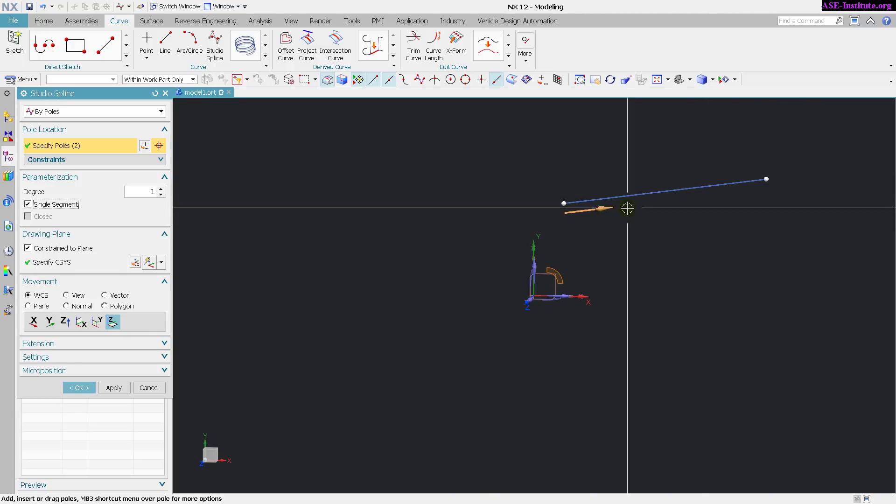
click(564, 203)
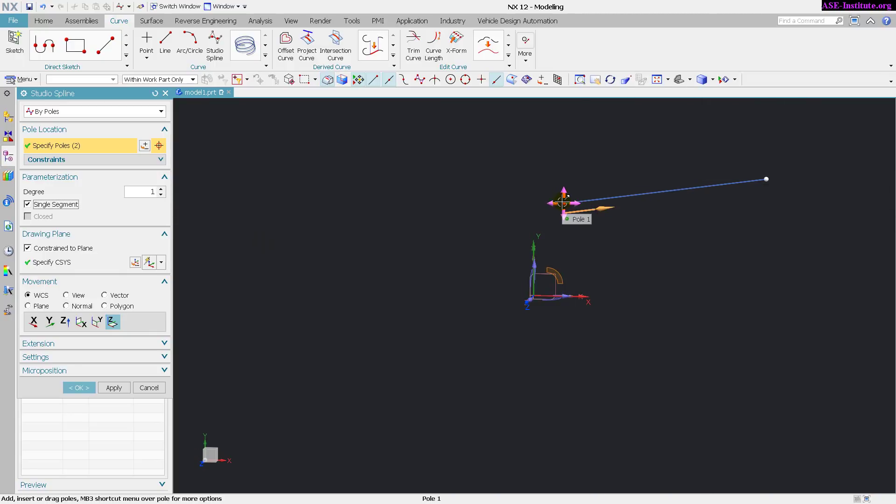
click(767, 180)
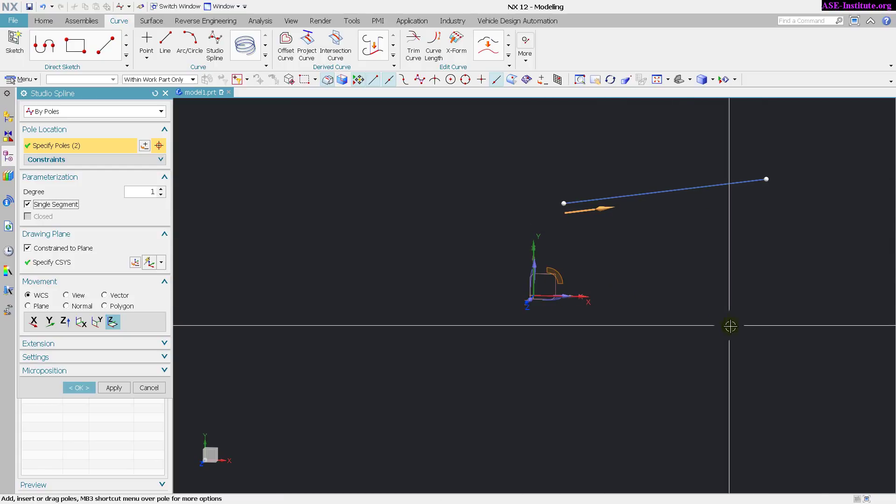
click(846, 315)
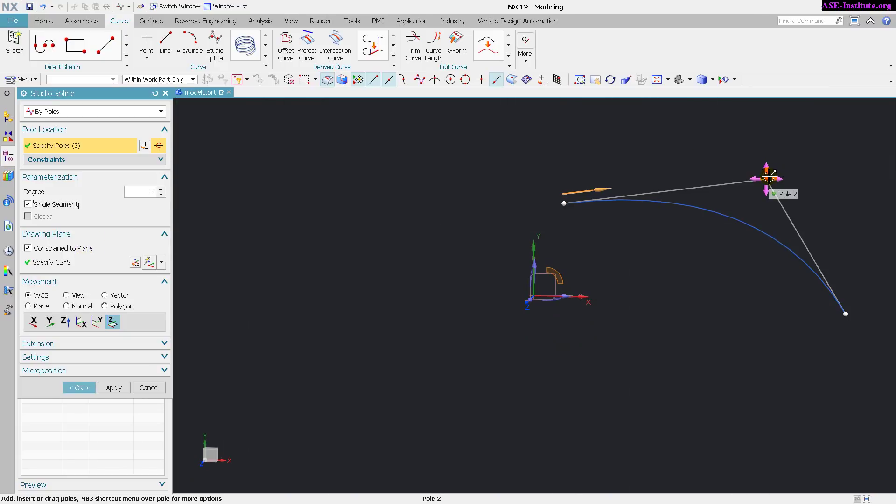
- Disable Single Segment, nudge the middle pole down-left, and try a degree increase that is rejected for too few poles
mouse_move(767, 180)
mouse_down()
mouse_move(684, 347)
mouse_move(732, 123)
mouse_move(769, 182)
mouse_up()
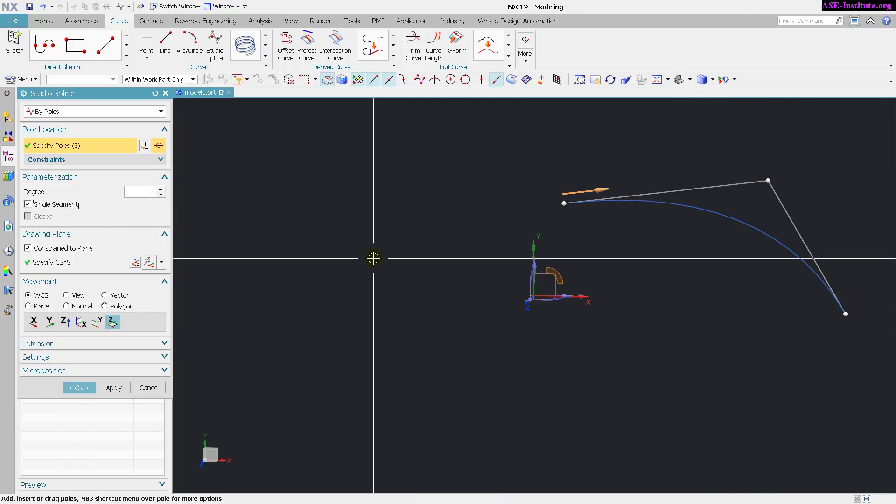
click(60, 205)
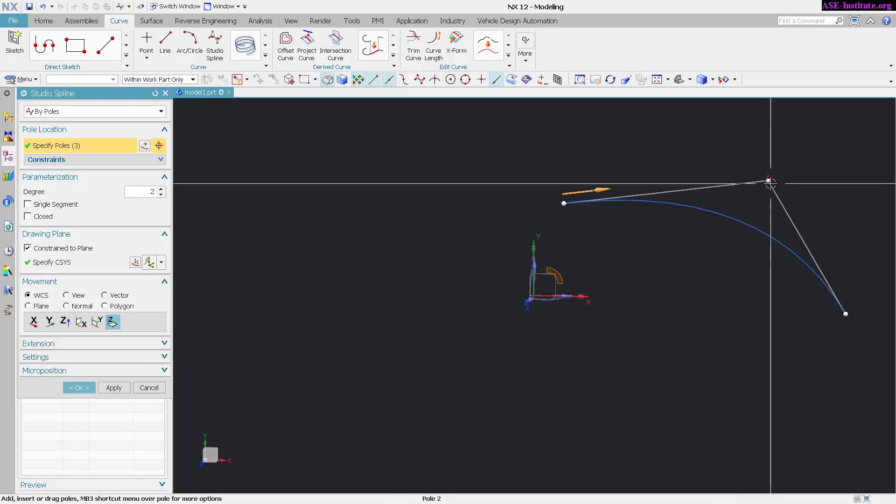
drag(768, 180, 731, 194)
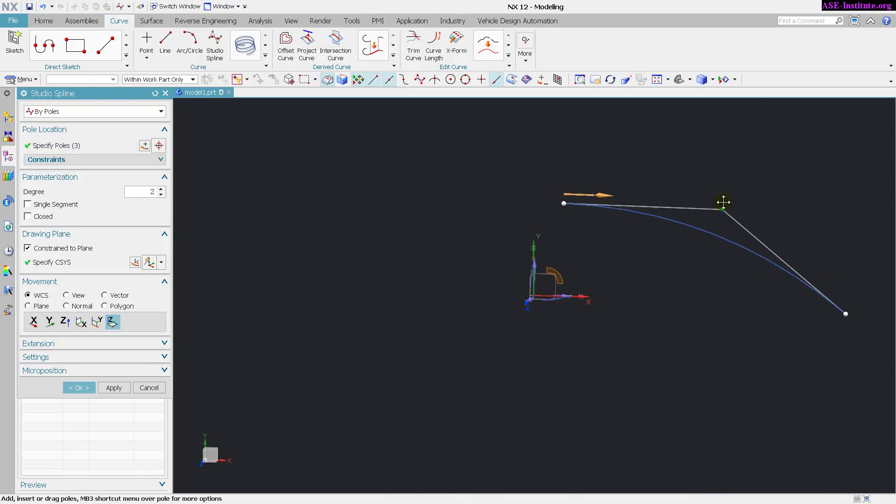
click(161, 189)
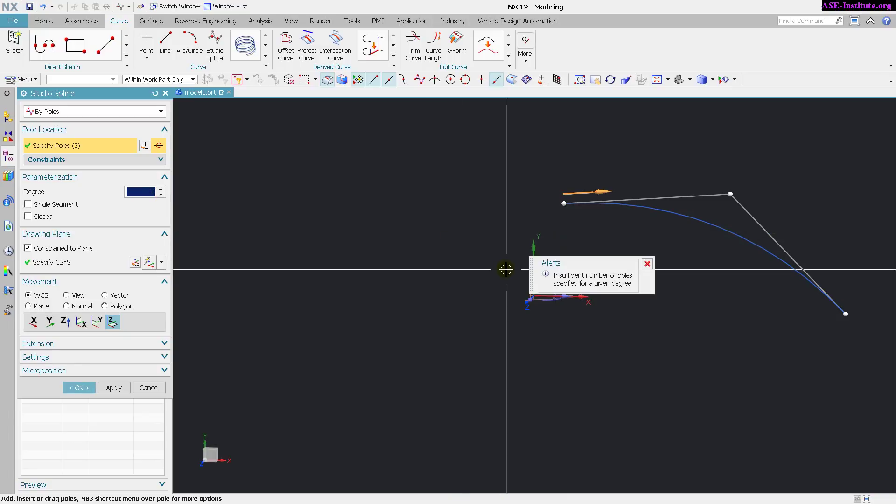
click(647, 265)
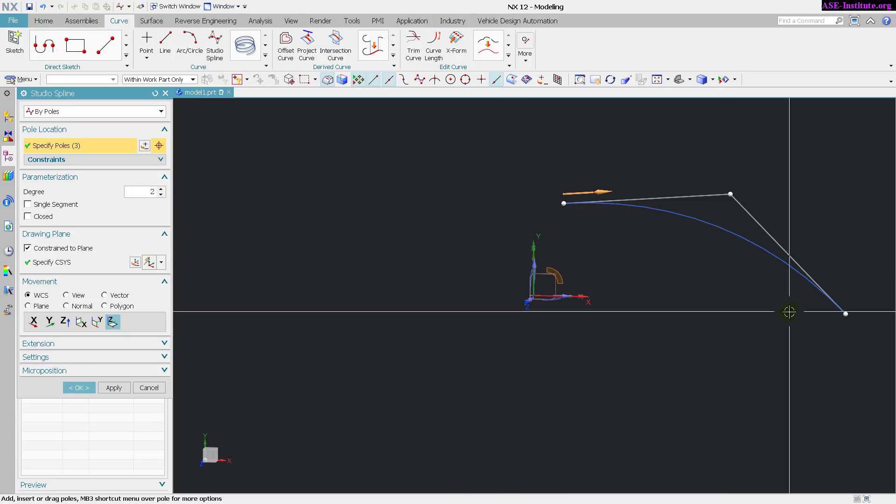
- Insert a pole before the end pole and pull the second pole down to form an S-shaped curve
right_click(845, 314)
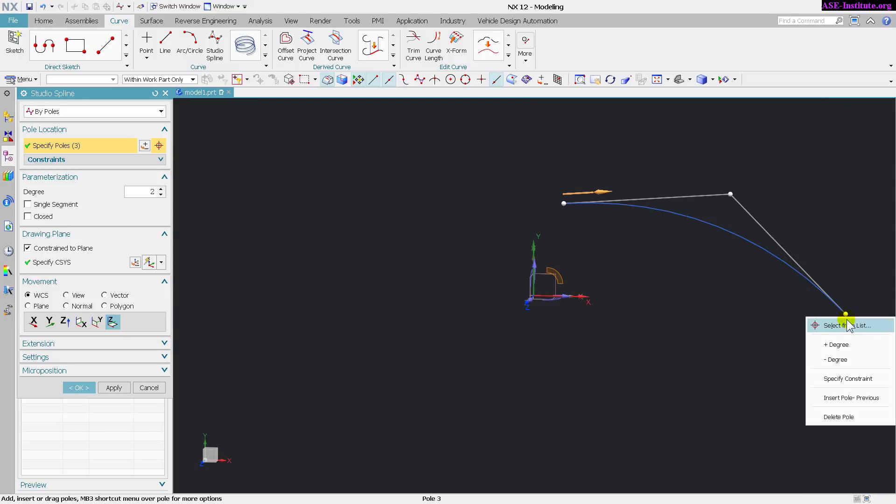
click(851, 399)
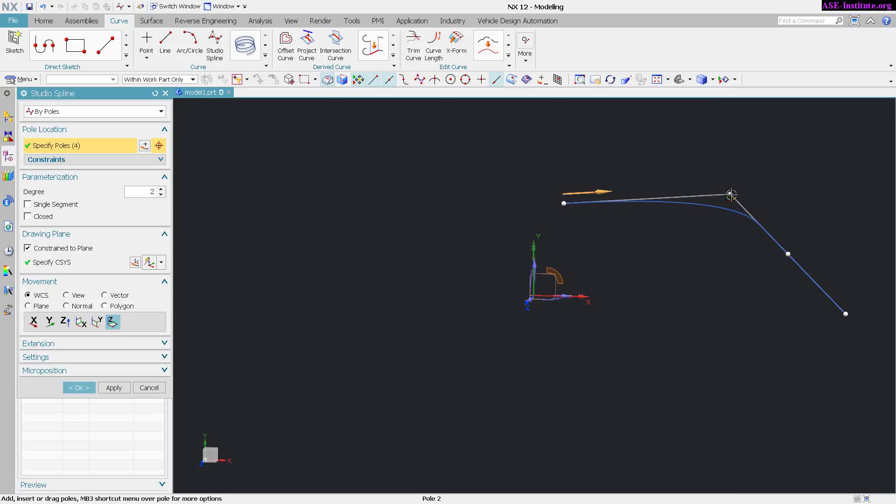
drag(731, 194, 625, 333)
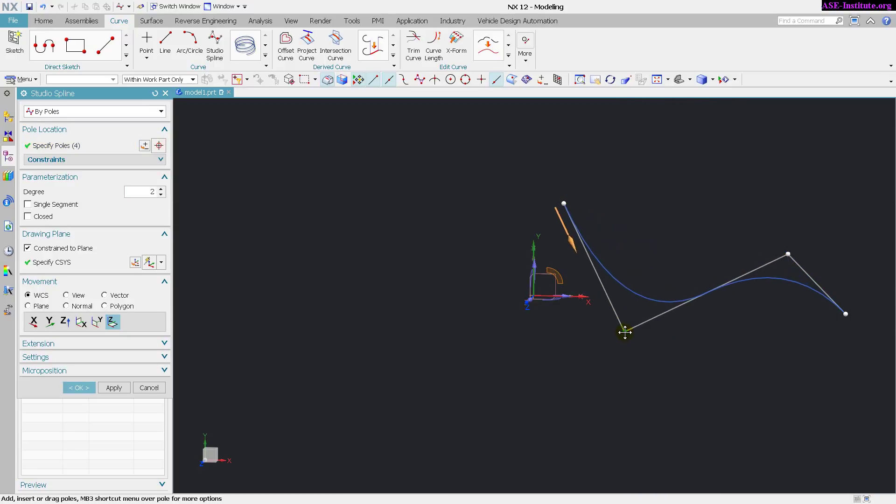
click(144, 192)
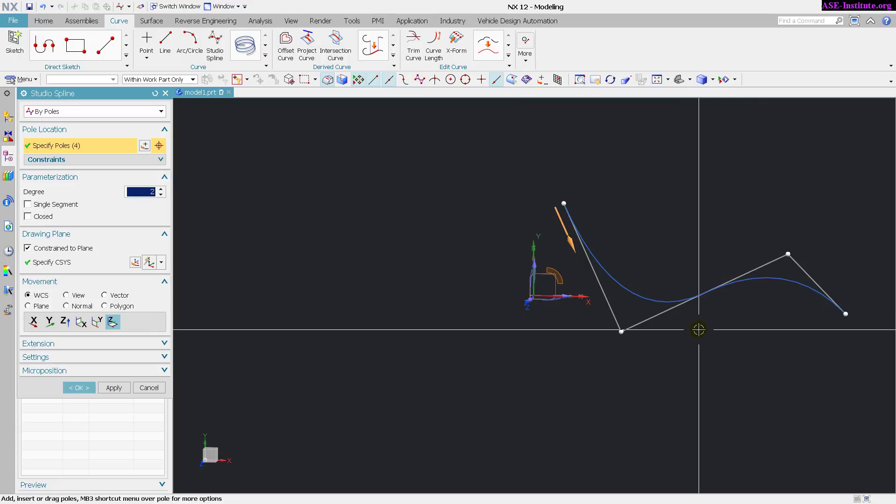
- Finish the four-pole spline and show its knot points from Analysis by selecting and deselecting it
click(78, 387)
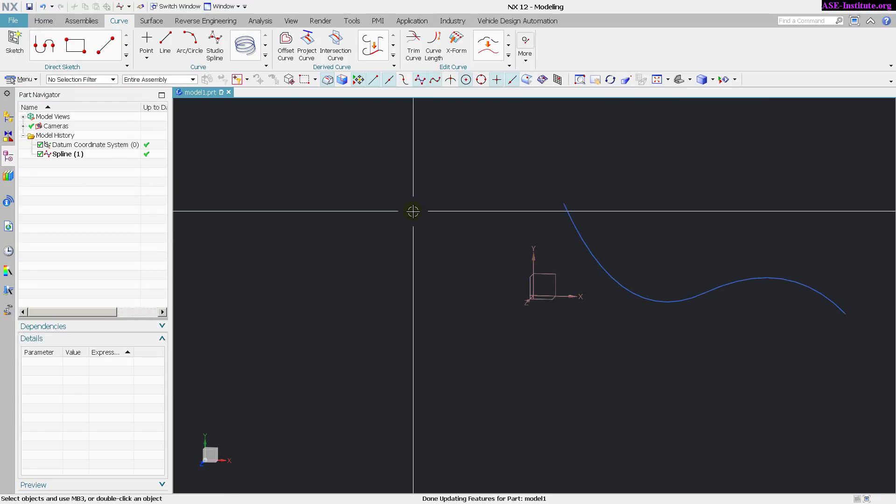
click(259, 20)
click(596, 253)
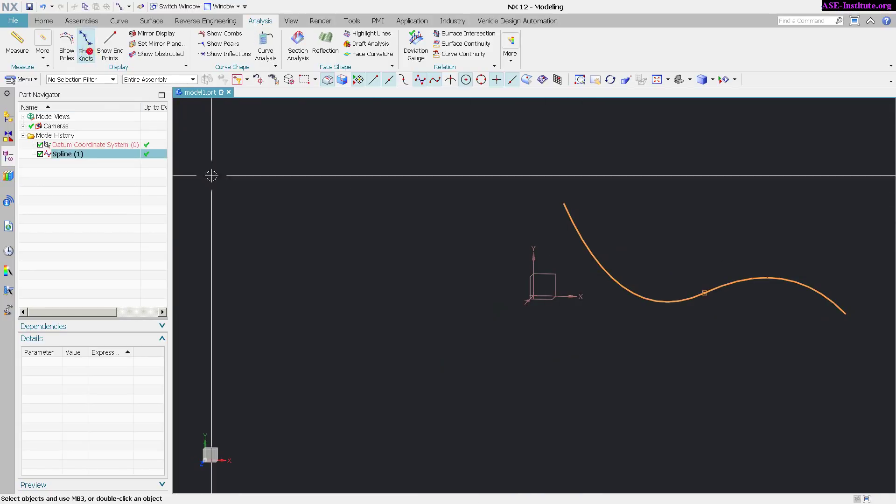
key(Escape)
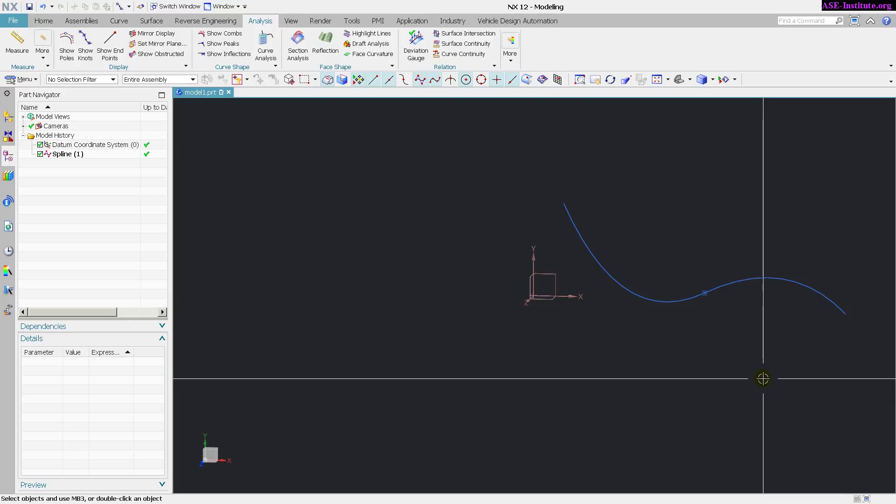
click(703, 290)
key(Escape)
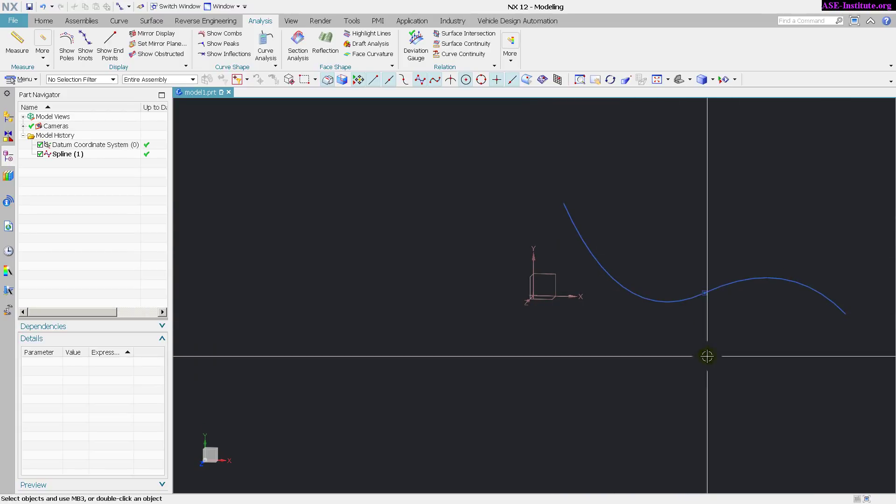
- Reopen Spline (1), raise its degree to 3, toggle Single Segment, then lower the degree to 1
double_click(66, 155)
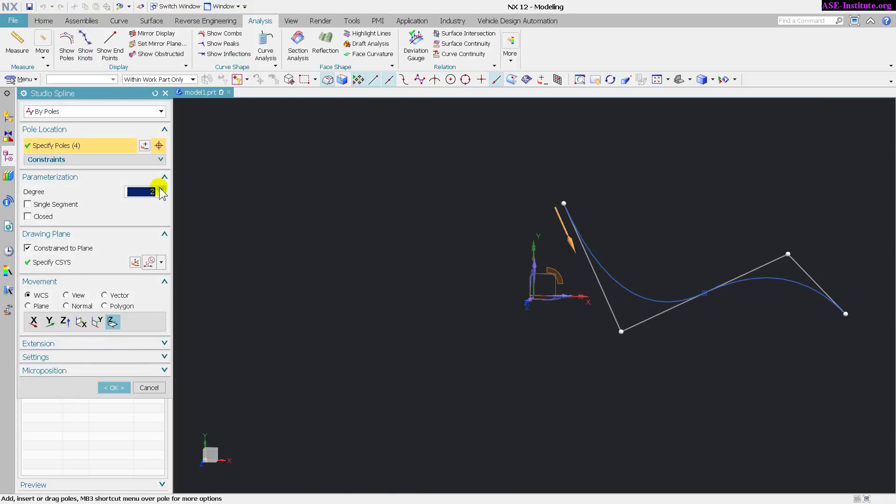
click(161, 190)
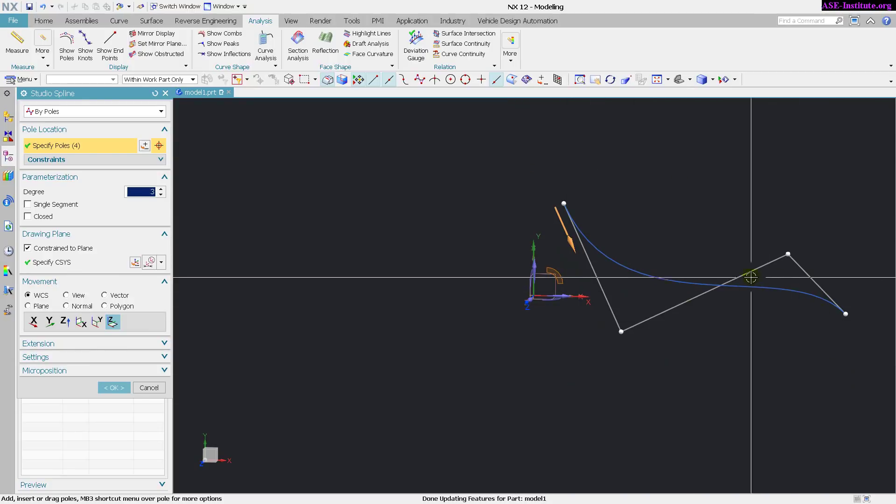
click(56, 204)
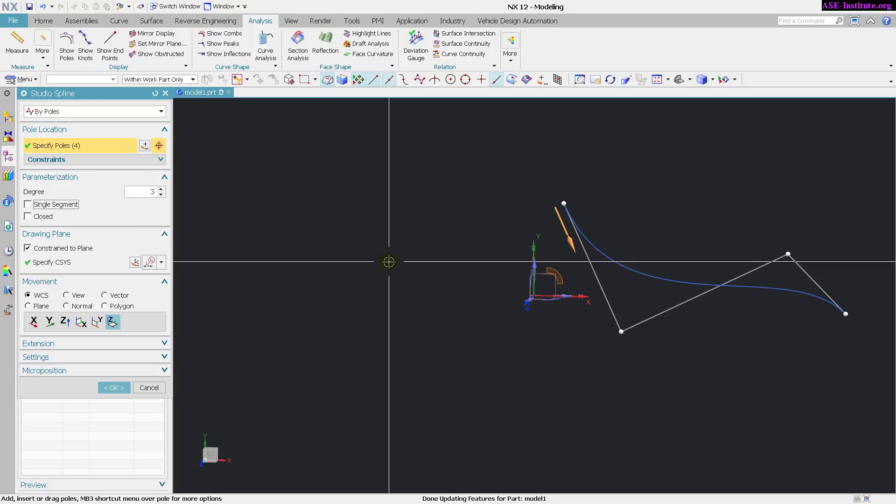
click(161, 195)
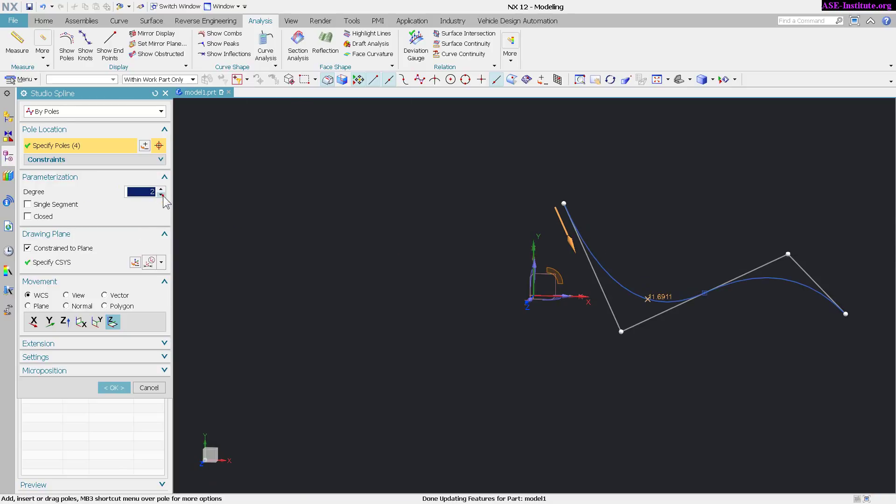
click(160, 194)
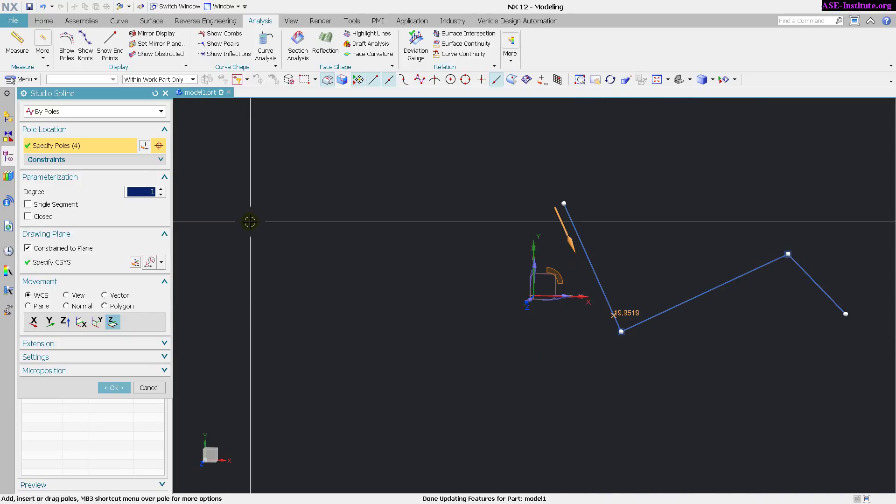
- Raise the degree to 2 then 3, dismiss the insufficient-poles alert on a further increase, and settle on degree 2
click(161, 189)
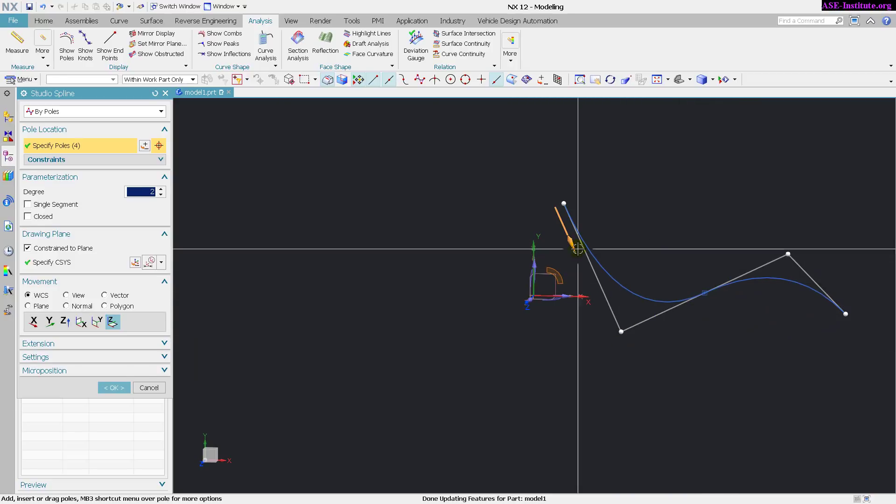
click(161, 189)
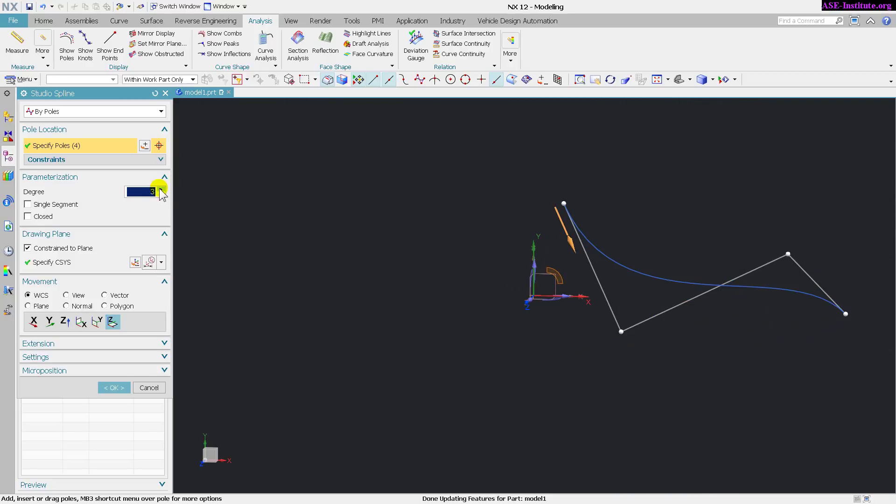
click(161, 190)
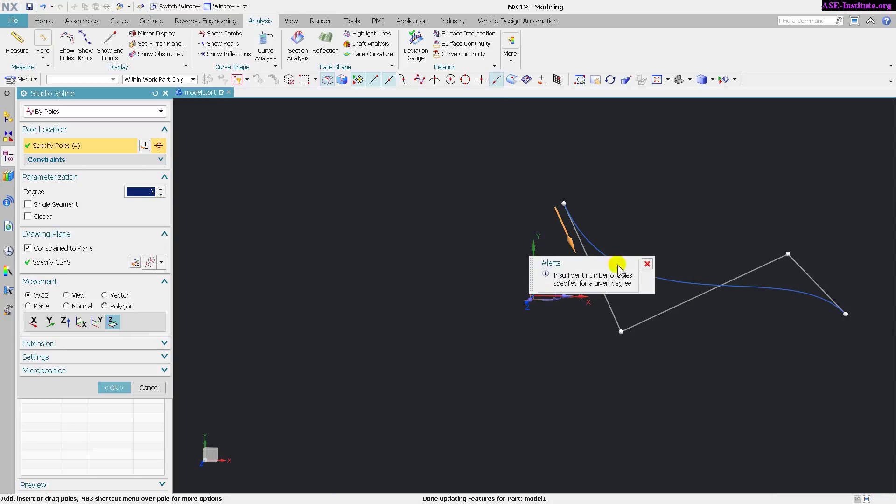
click(648, 265)
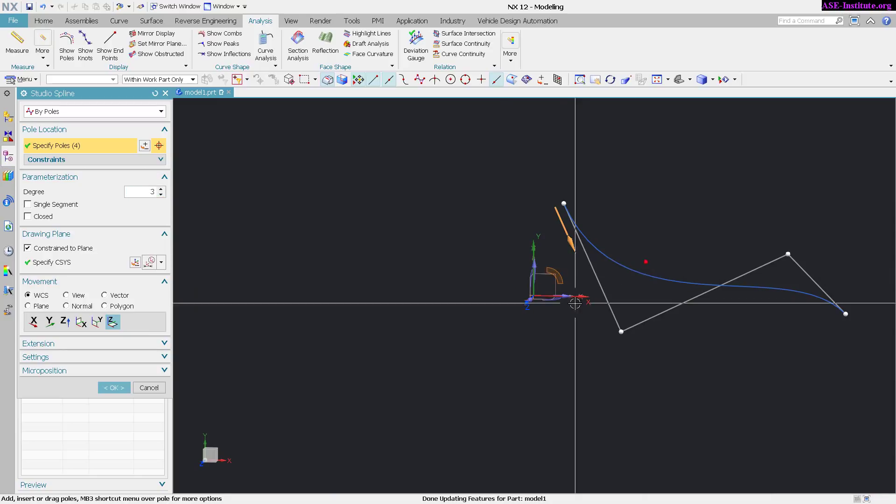
click(161, 194)
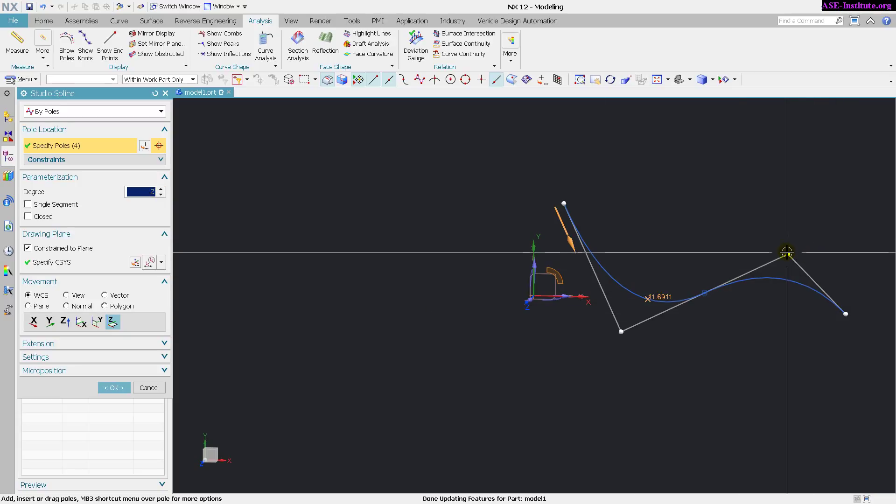
- Insert two more poles via the pole context menu, bringing the spline to six poles
right_click(788, 256)
click(830, 314)
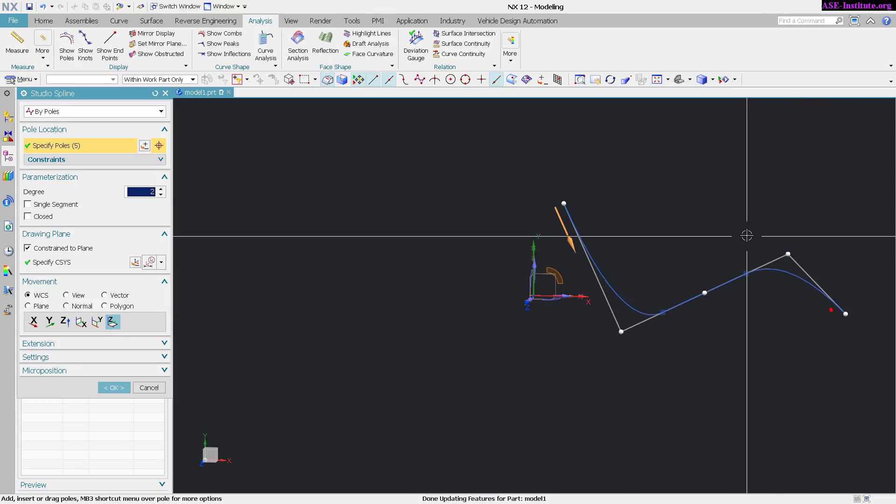
right_click(790, 255)
click(836, 316)
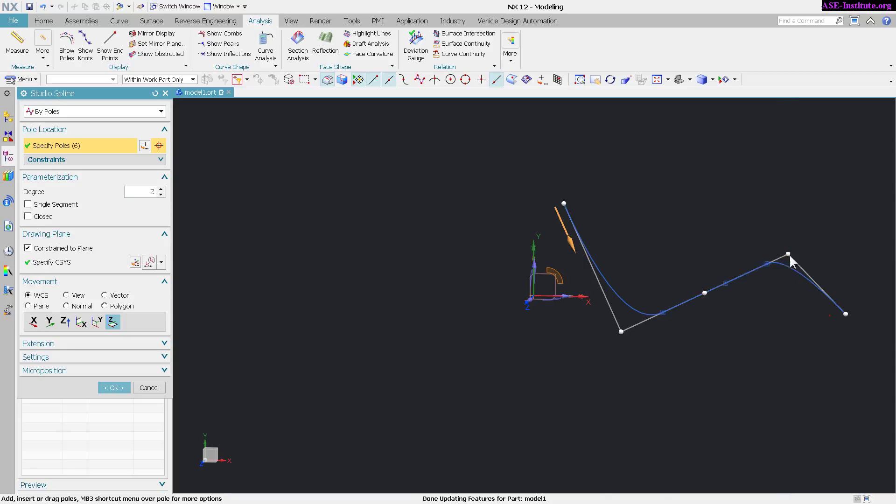
click(790, 255)
- Drag five poles, pulling the lower ones down-left and the rightmost up-left, to reshape the curve
drag(790, 254, 776, 361)
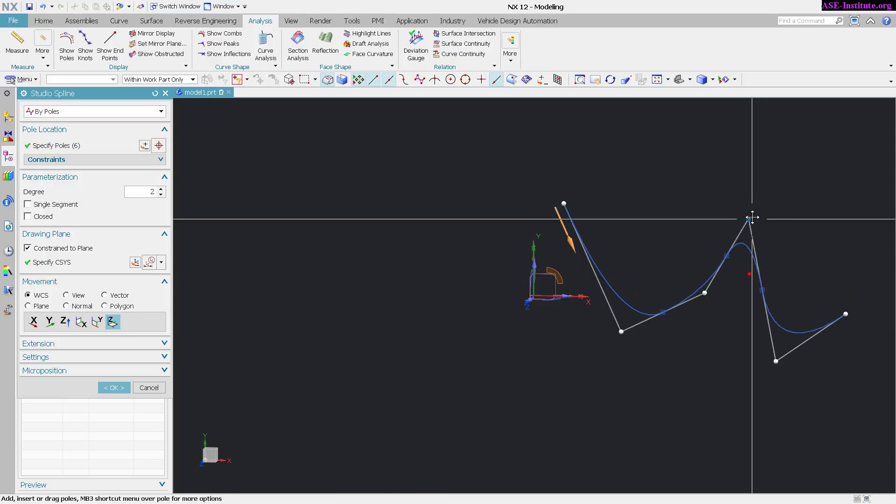
mouse_move(747, 274)
mouse_down()
mouse_move(709, 377)
mouse_move(686, 387)
mouse_up()
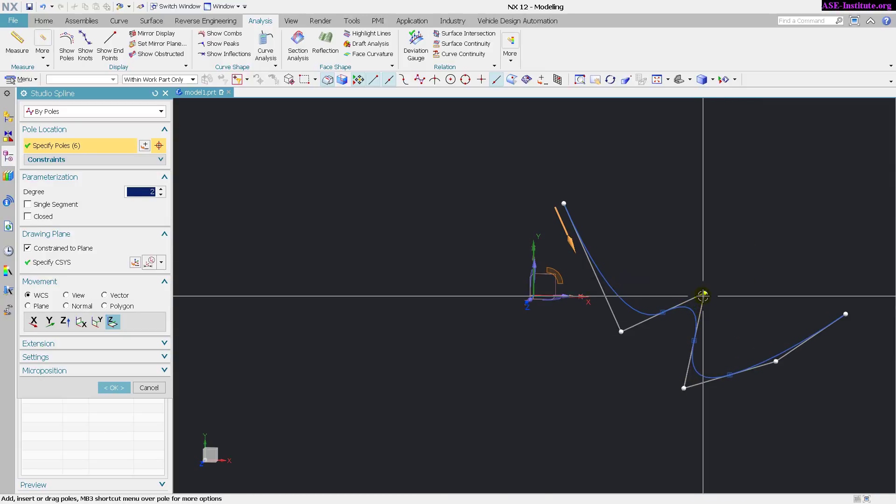
mouse_move(704, 294)
mouse_down()
mouse_move(545, 412)
mouse_move(558, 411)
mouse_up()
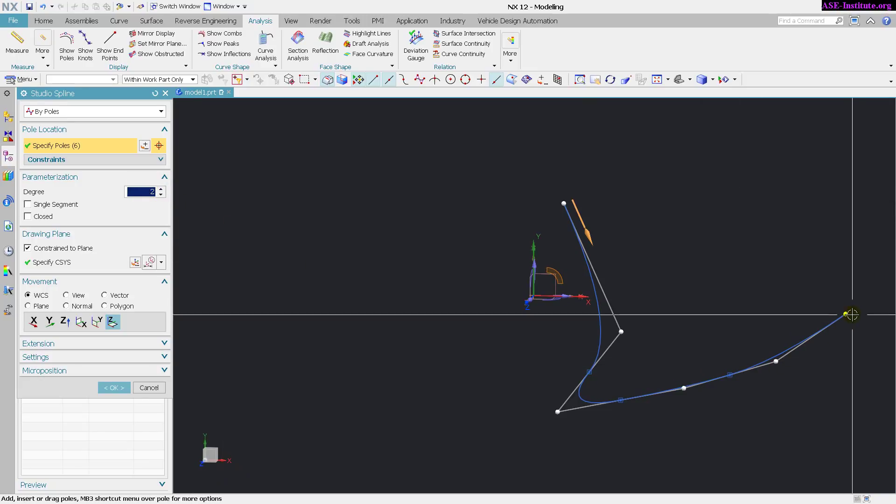
drag(845, 315, 739, 242)
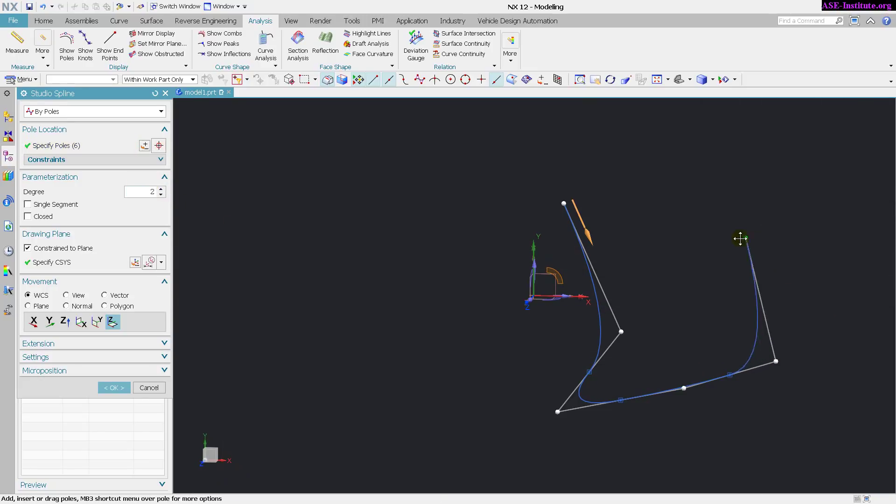
mouse_move(743, 366)
mouse_down()
mouse_move(779, 406)
mouse_move(756, 433)
mouse_up()
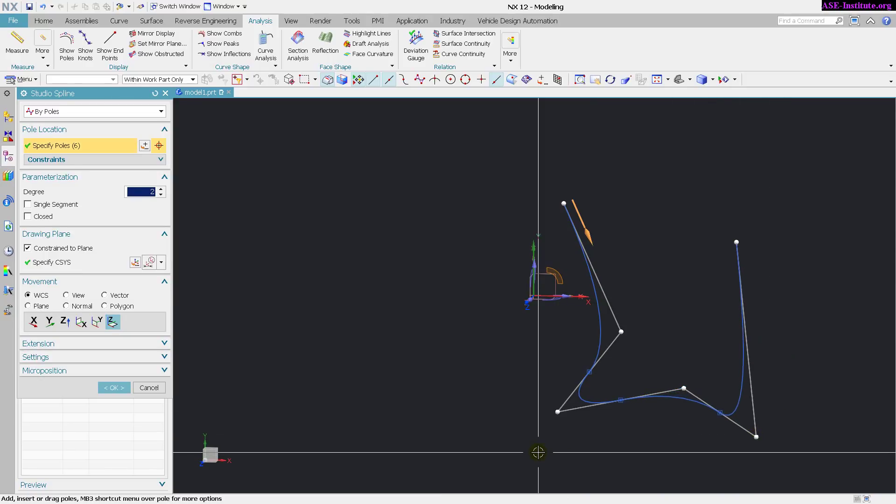
- Raise the six-pole spline to degree 3 and reposition four poles to reshape it
click(161, 189)
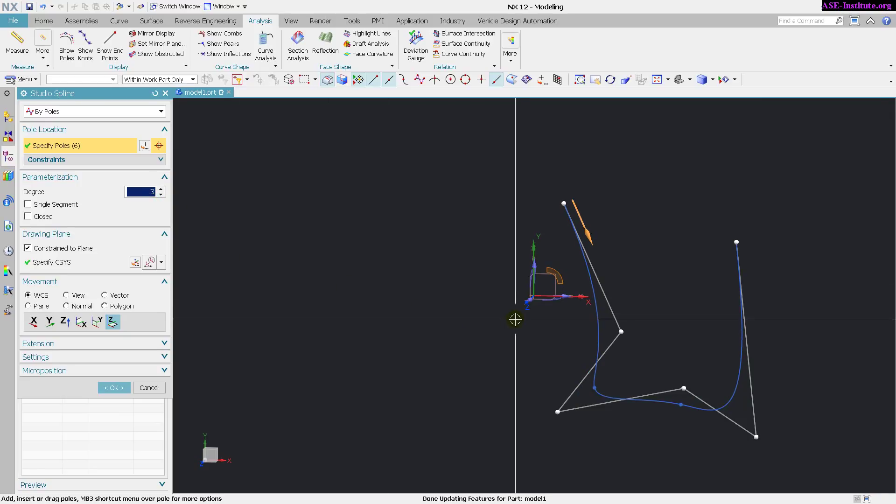
mouse_move(737, 241)
mouse_down()
mouse_move(785, 270)
mouse_move(779, 231)
mouse_up()
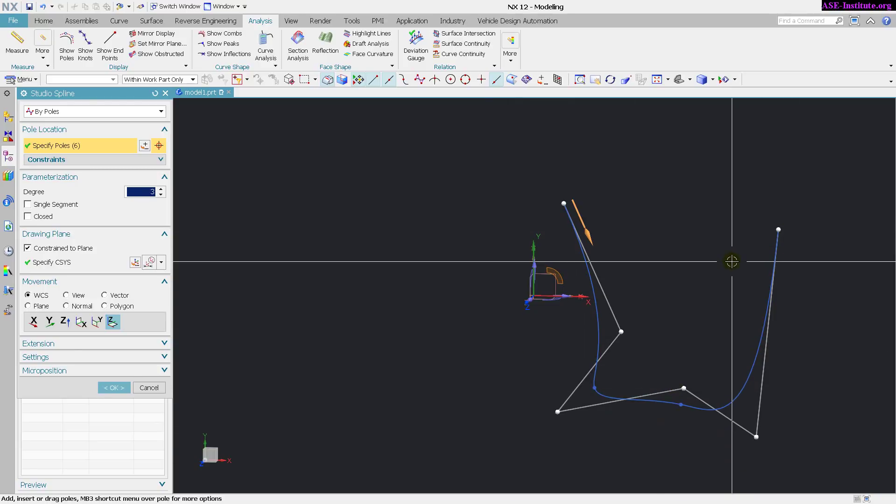
mouse_move(621, 330)
mouse_down()
mouse_move(502, 332)
mouse_move(473, 304)
mouse_move(493, 380)
mouse_up()
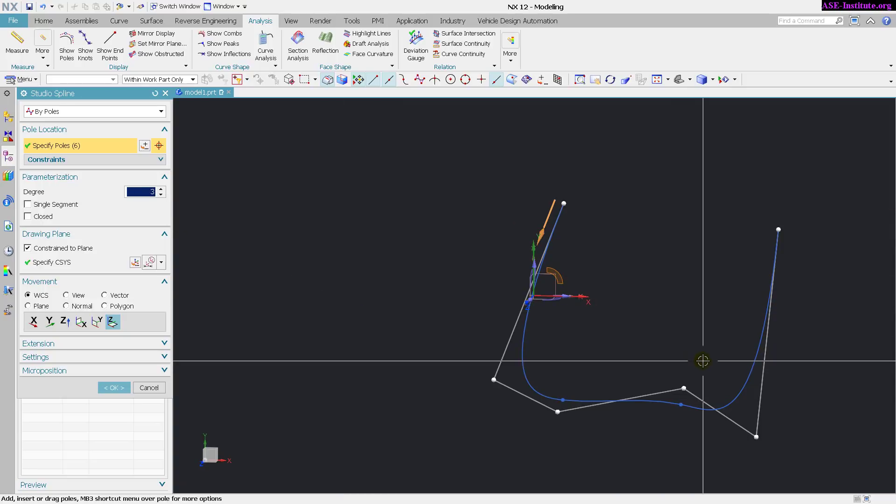
mouse_move(683, 388)
mouse_down()
mouse_move(660, 439)
mouse_move(603, 460)
mouse_up()
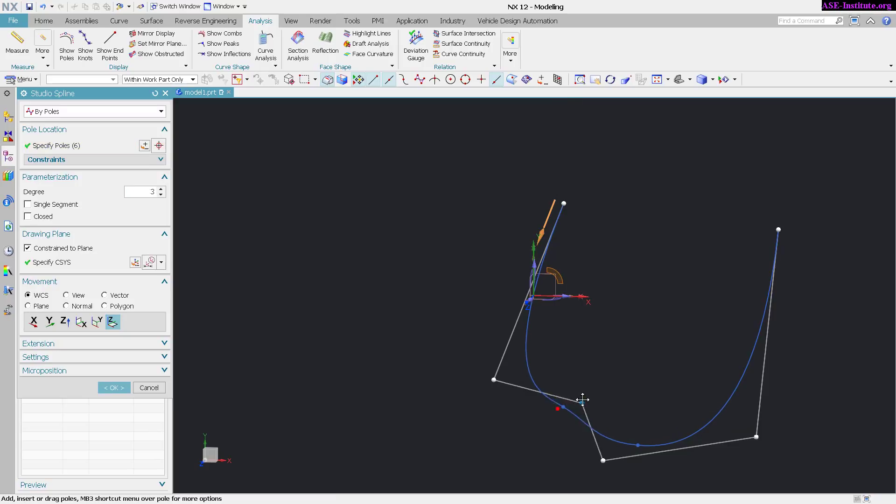
drag(558, 407, 625, 383)
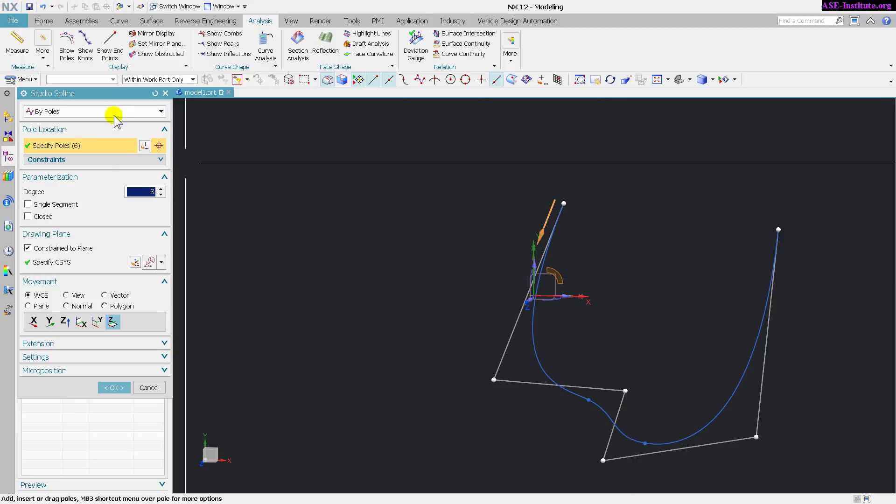
- Enable Single Segment so the degree becomes 5, then move a lower pole down-left
click(56, 205)
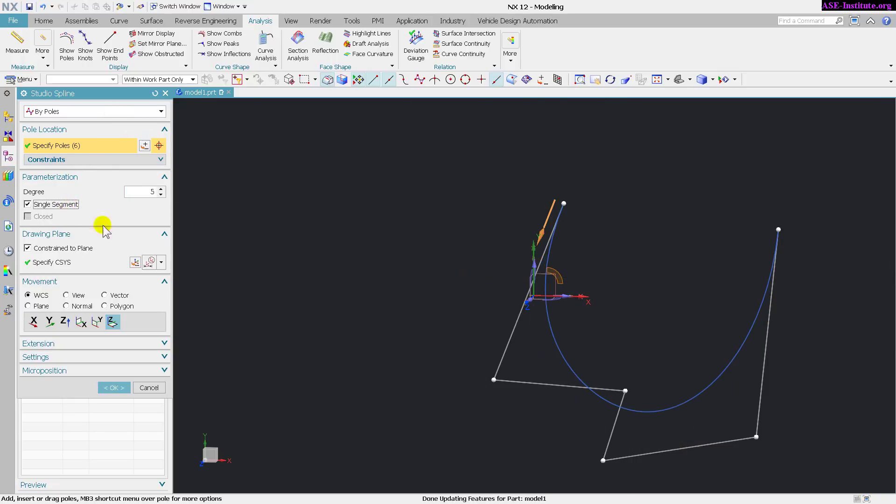
mouse_move(625, 390)
mouse_down()
mouse_move(490, 401)
mouse_move(616, 426)
mouse_move(556, 425)
mouse_move(553, 433)
mouse_up()
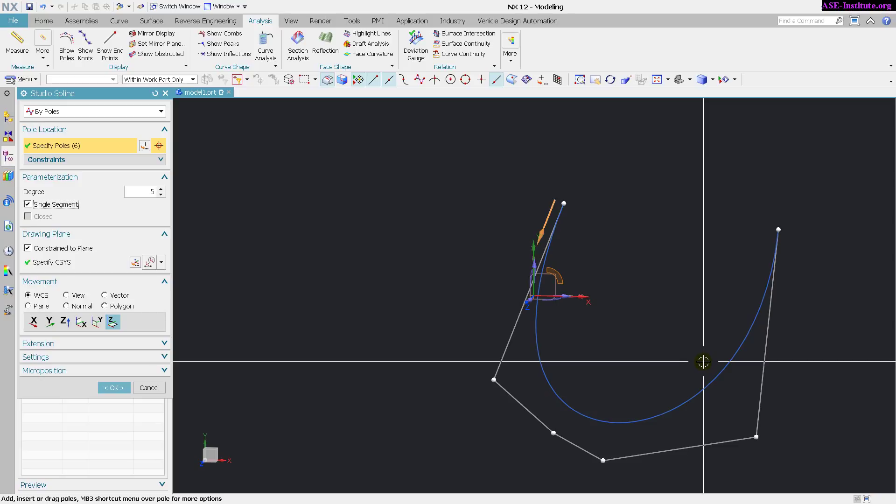
click(780, 229)
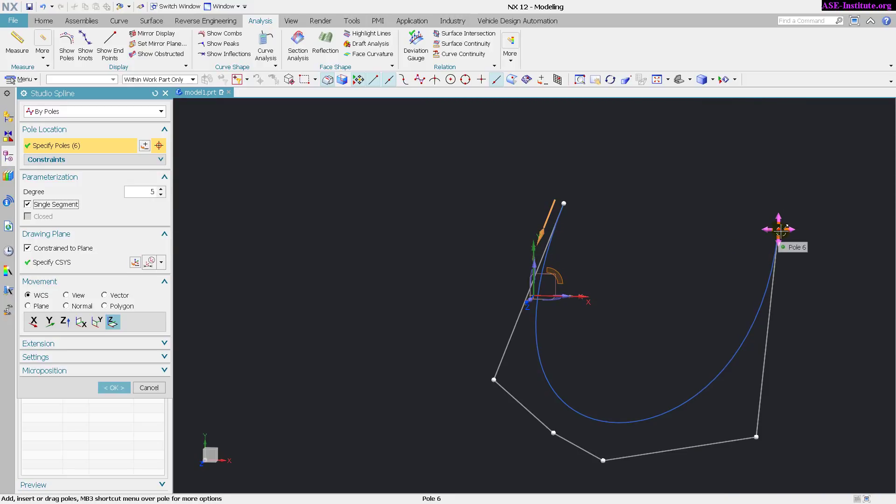